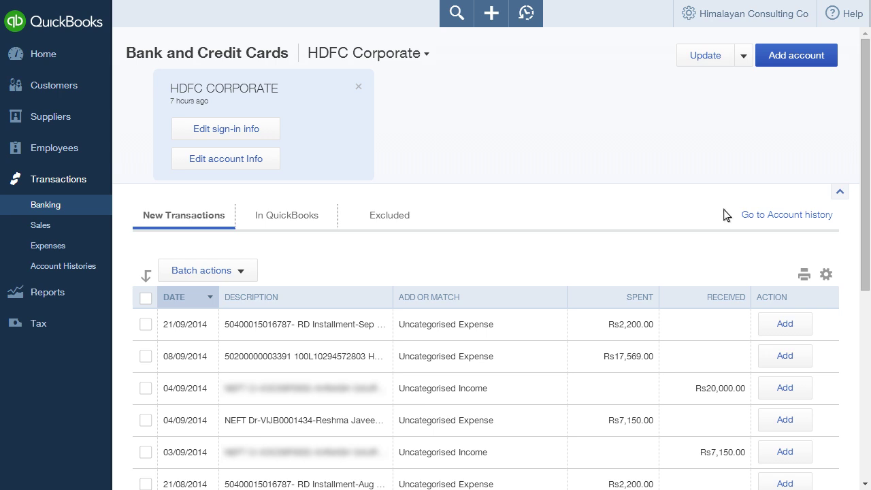
# Confirm no QuickBooks entry matches the 08/09/2014 Rs17,569.00 HDFC EMI, then return to adding it.
pyautogui.scroll(-2, 865, 139)
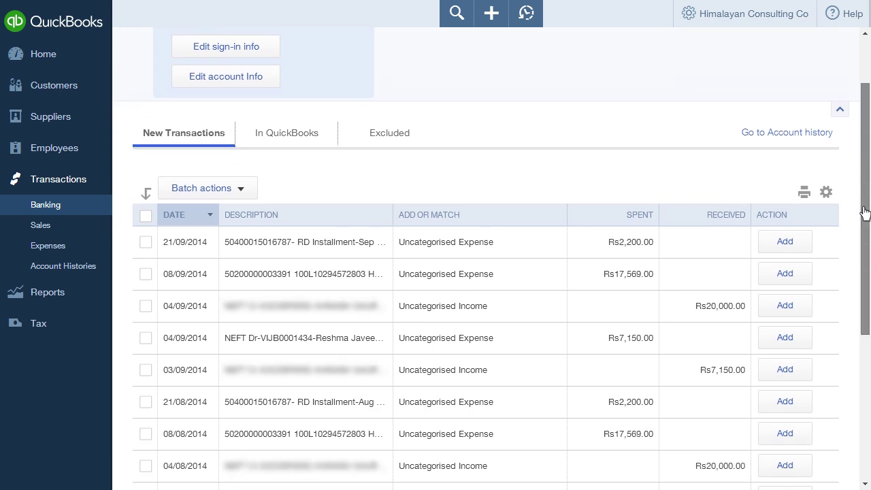
pyautogui.click(145, 273)
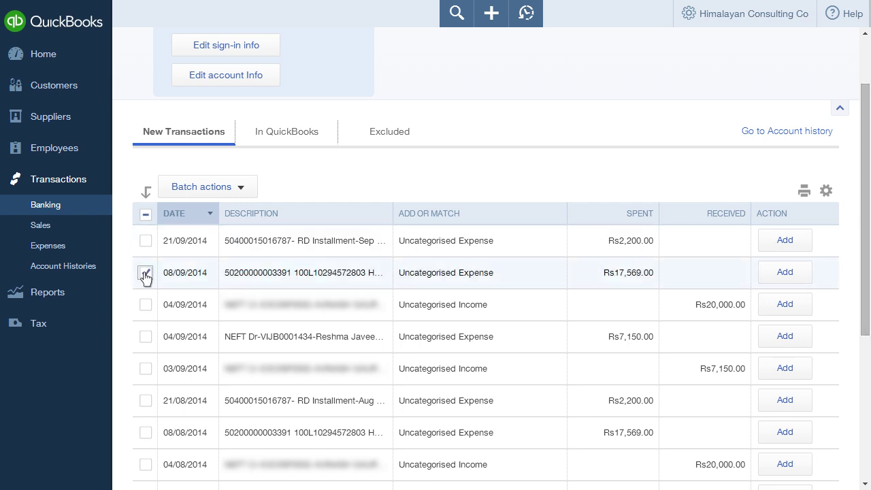
pyautogui.click(253, 283)
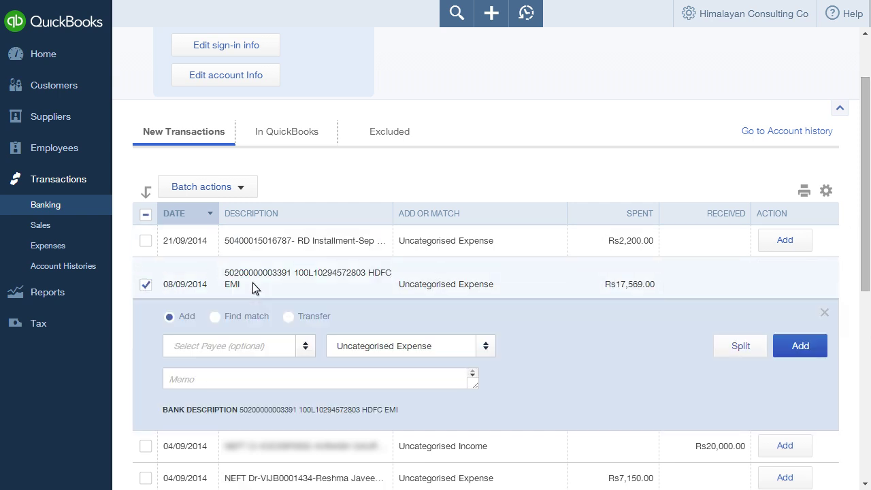
pyautogui.click(216, 317)
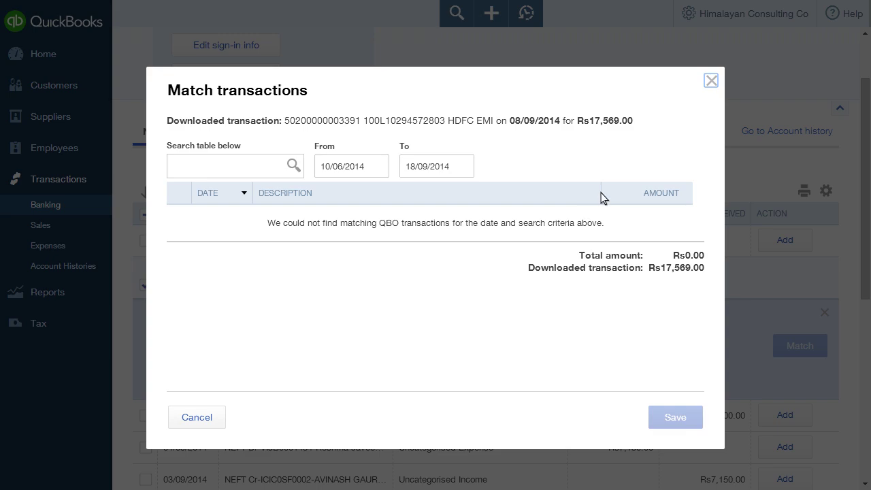
pyautogui.click(712, 81)
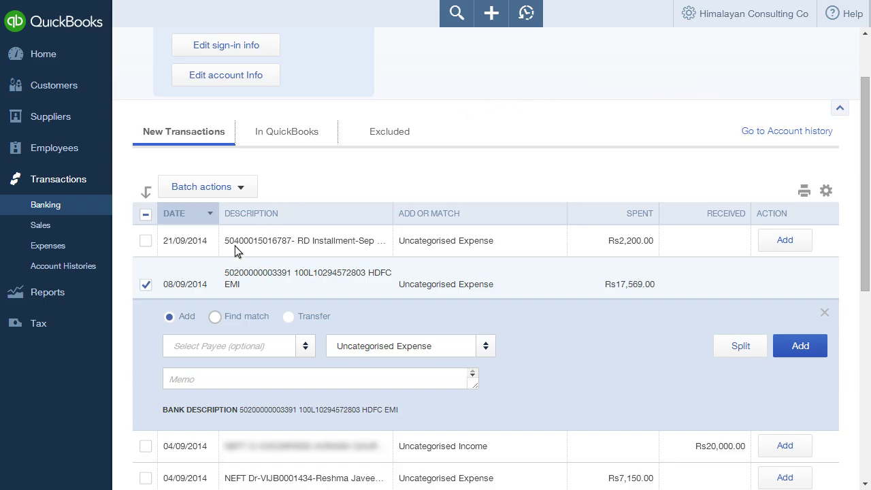
pyautogui.click(169, 318)
# Add the 08/09/2014 EMI as an Advertising and Promotion expense and view the In QuickBooks list.
pyautogui.click(481, 349)
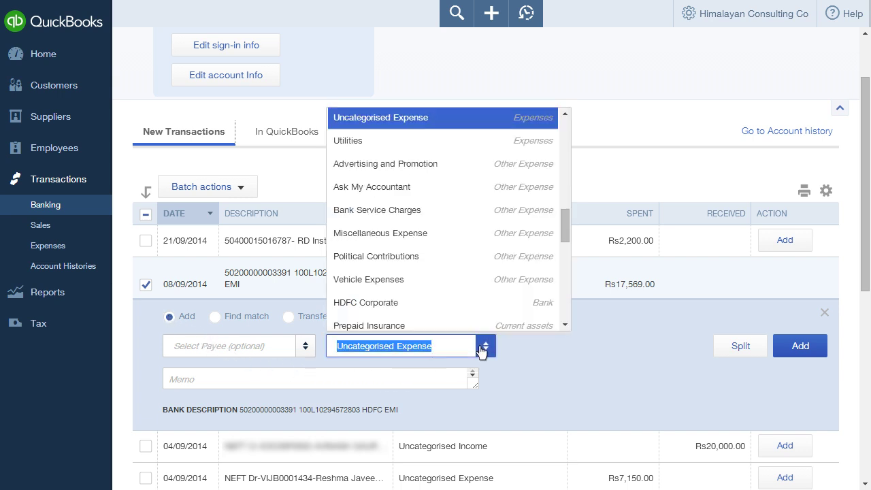
pyautogui.click(470, 164)
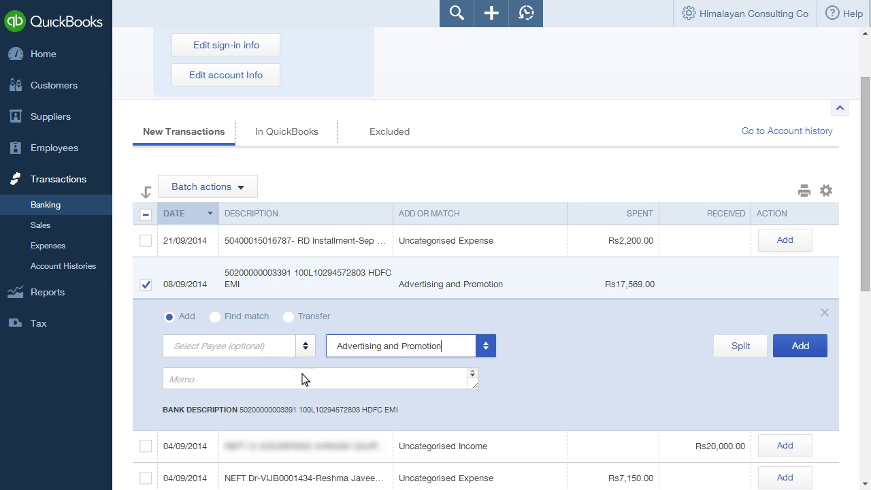
pyautogui.click(798, 348)
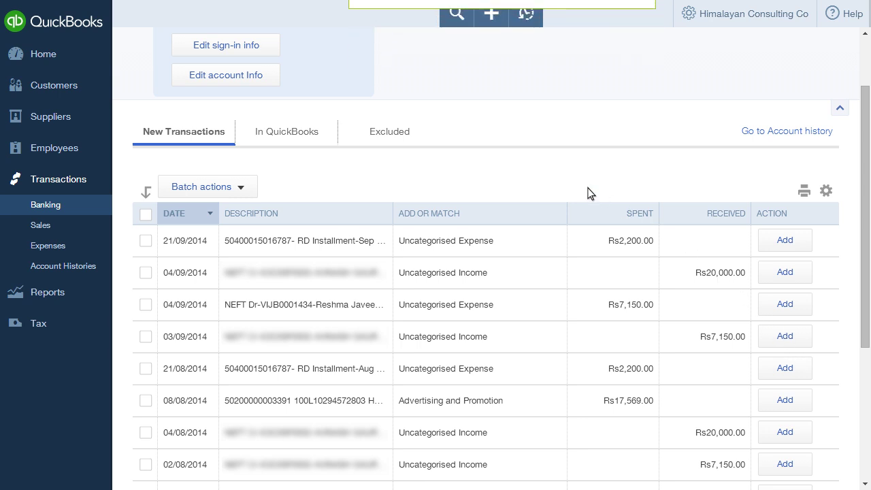
pyautogui.click(301, 133)
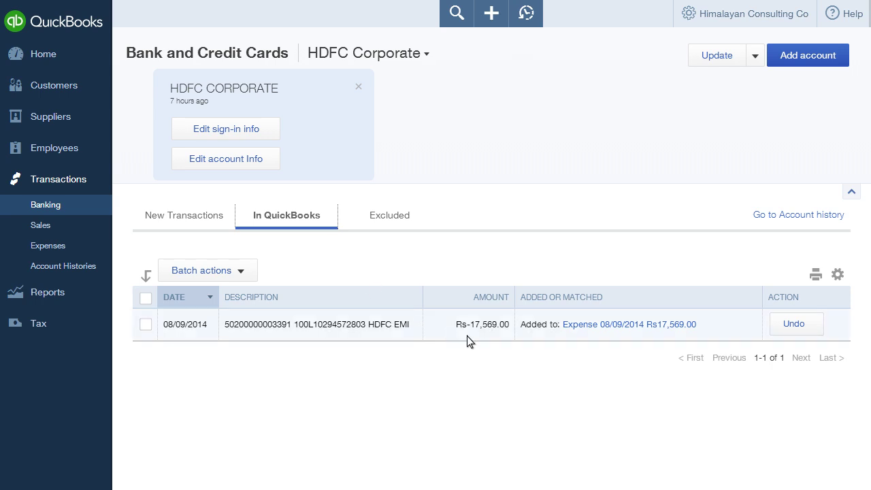
# Review the created EMI expense, undo its addition, and go back to New Transactions.
pyautogui.click(612, 326)
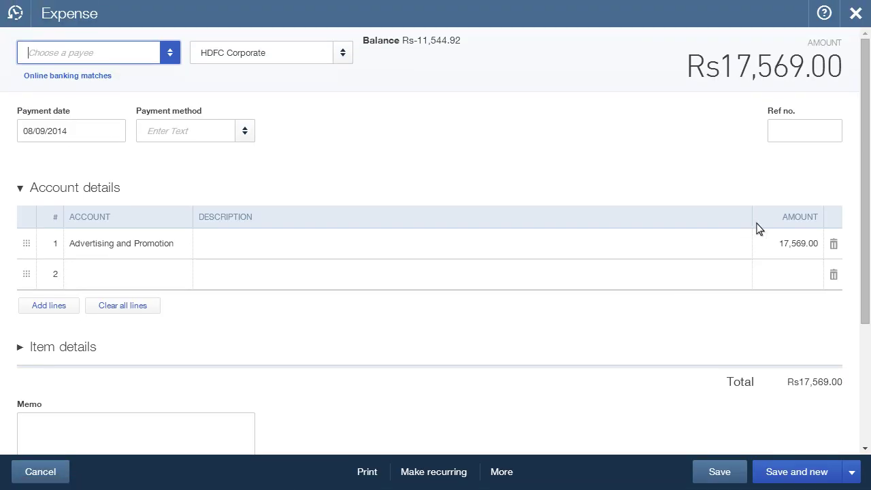
pyautogui.click(856, 13)
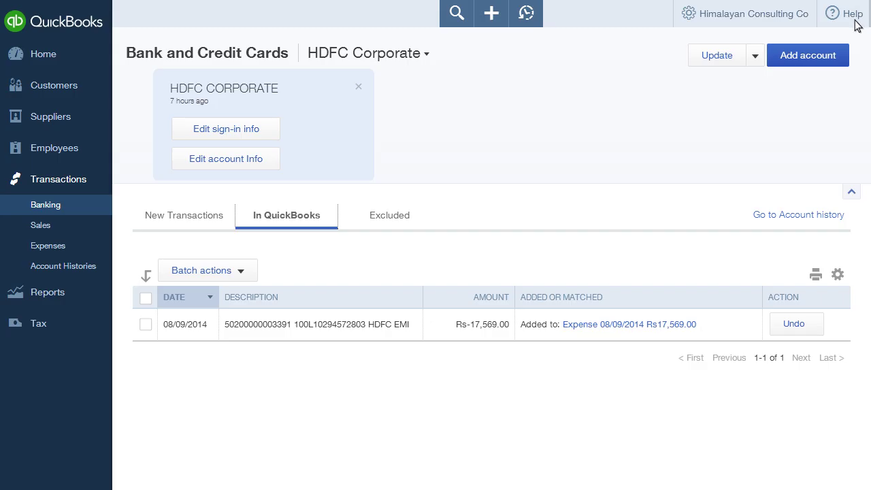
pyautogui.click(795, 324)
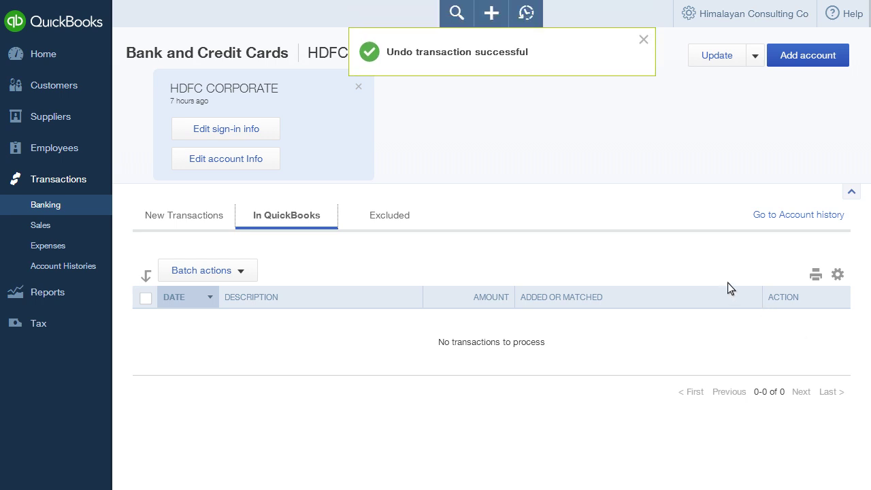
pyautogui.click(211, 225)
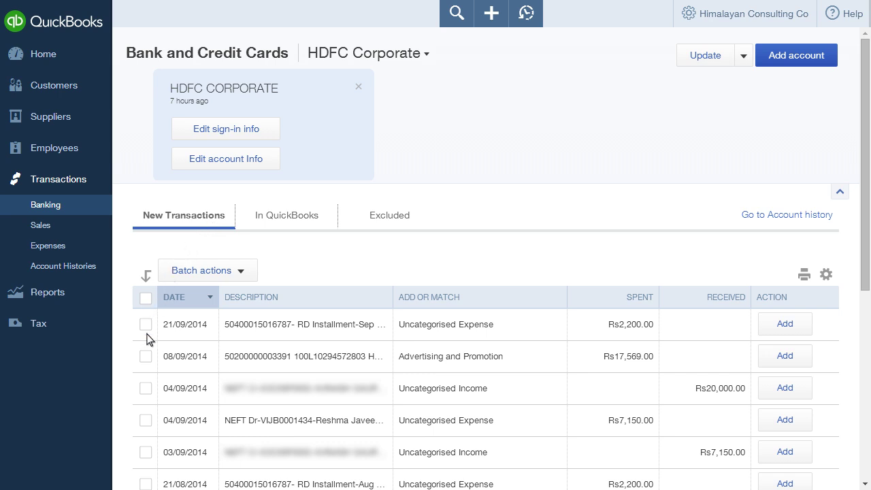
# Exclude the 08/09/2014 HDFC EMI transaction using Batch actions > Exclude Selected.
pyautogui.click(146, 357)
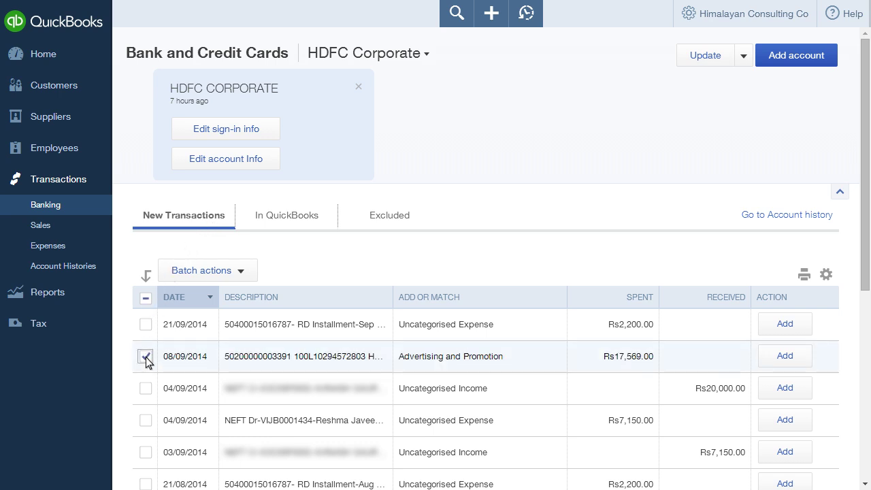
pyautogui.click(239, 271)
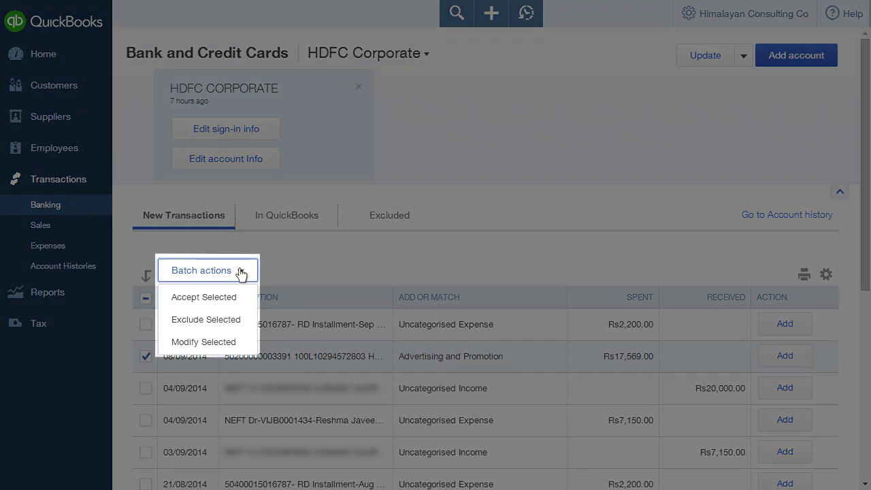
pyautogui.click(249, 320)
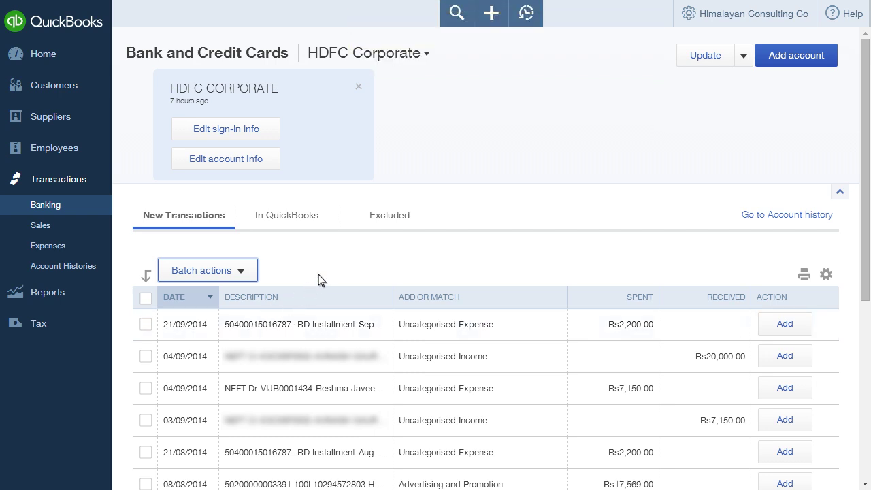
# Undo the EMI's exclusion from the Excluded tab and return to New Transactions.
pyautogui.click(356, 216)
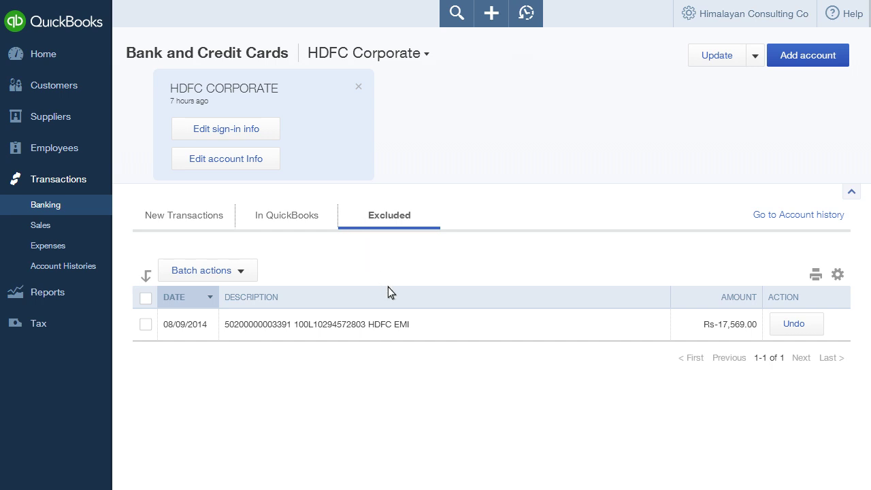
pyautogui.click(442, 327)
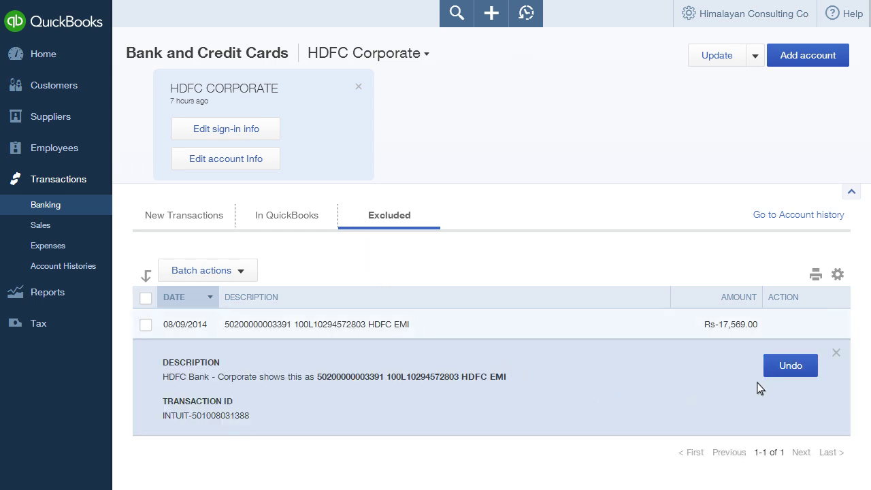
pyautogui.click(786, 373)
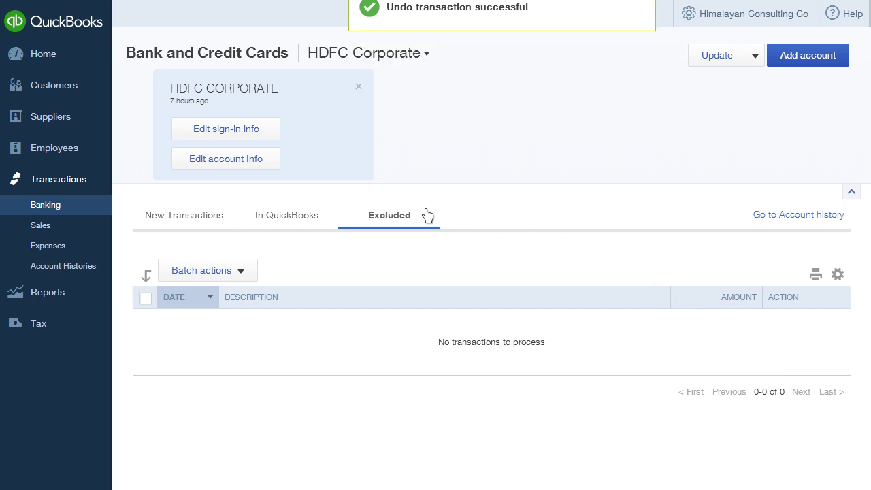
pyautogui.click(212, 228)
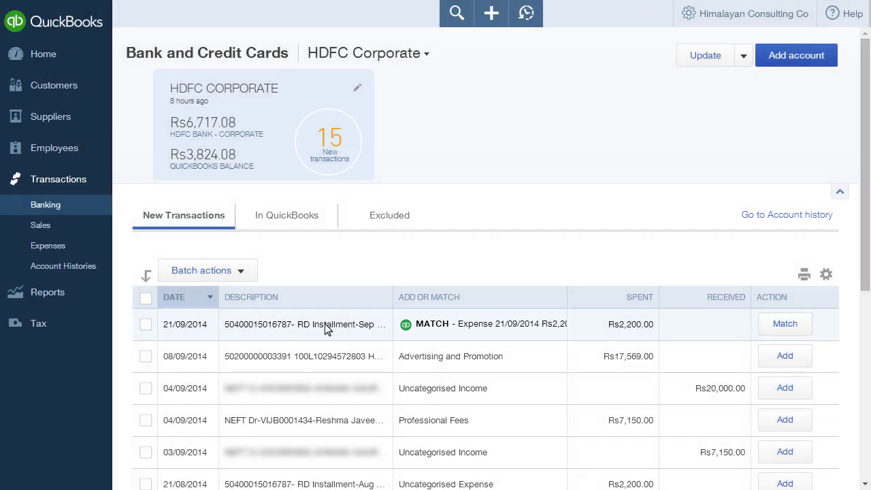
# Match the 21/09/2014 RD Installment to the existing Rs2,200 expense and view In QuickBooks.
pyautogui.click(385, 331)
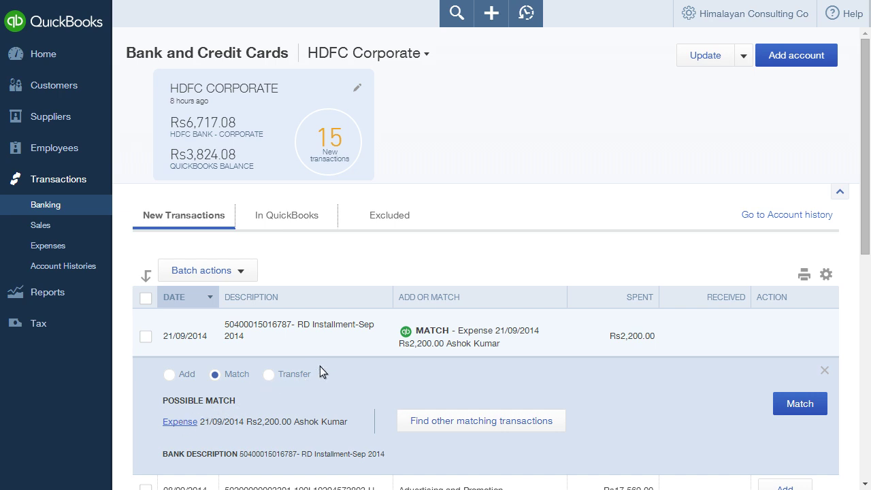
pyautogui.click(798, 405)
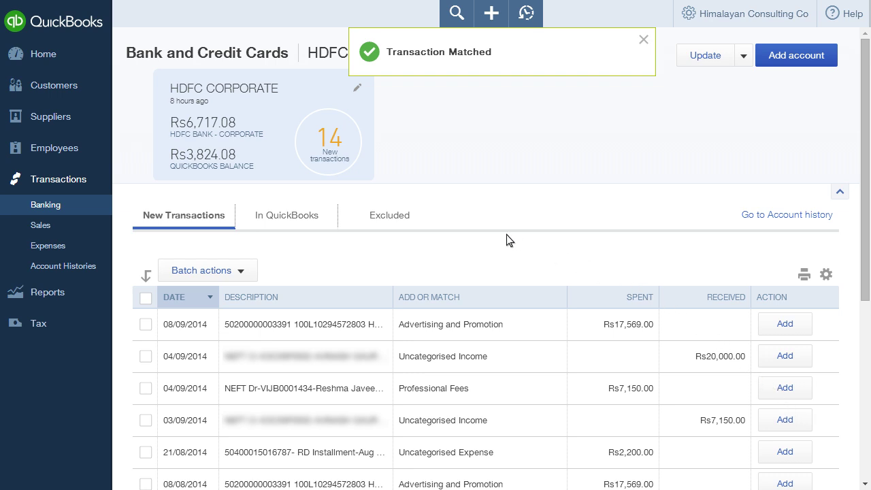
pyautogui.click(330, 226)
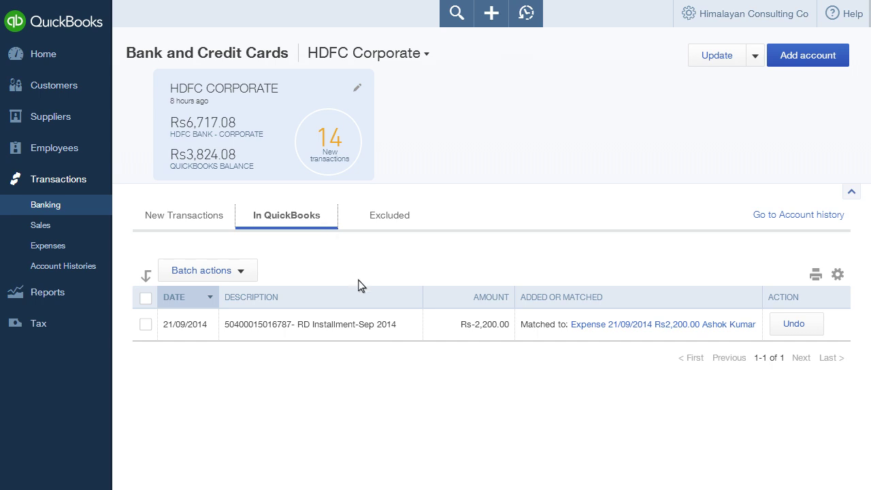
# Inspect the Rs2,200 expense's online banking match, close it, and return to New Transactions.
pyautogui.click(437, 332)
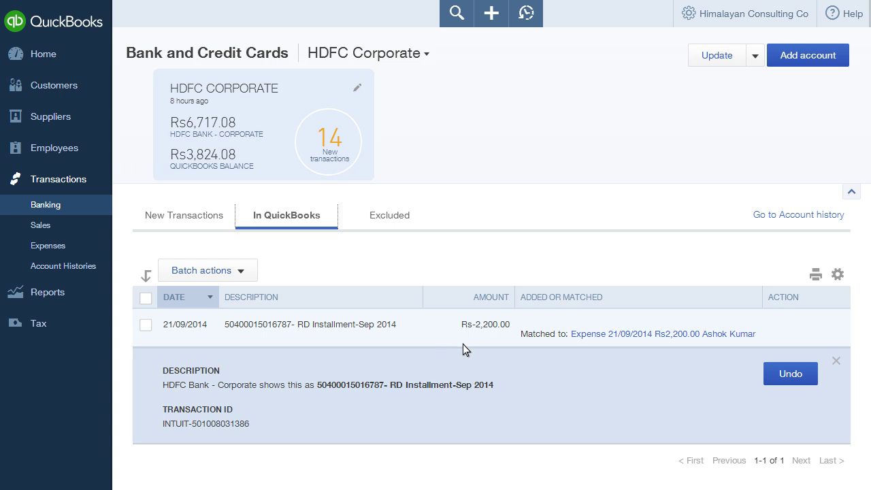
pyautogui.click(661, 335)
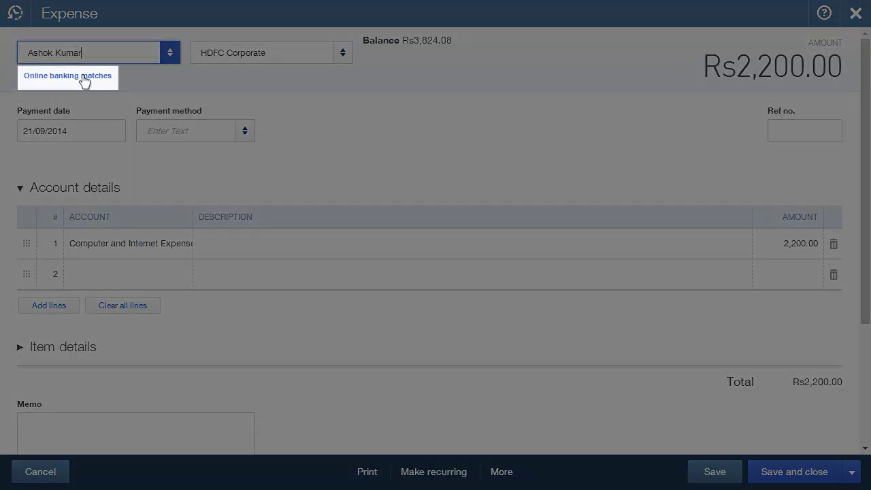
pyautogui.click(85, 77)
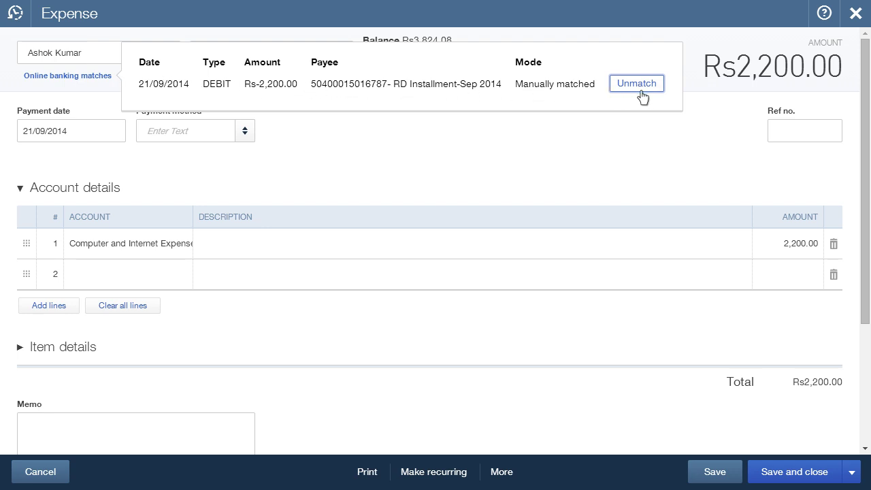
pyautogui.click(855, 15)
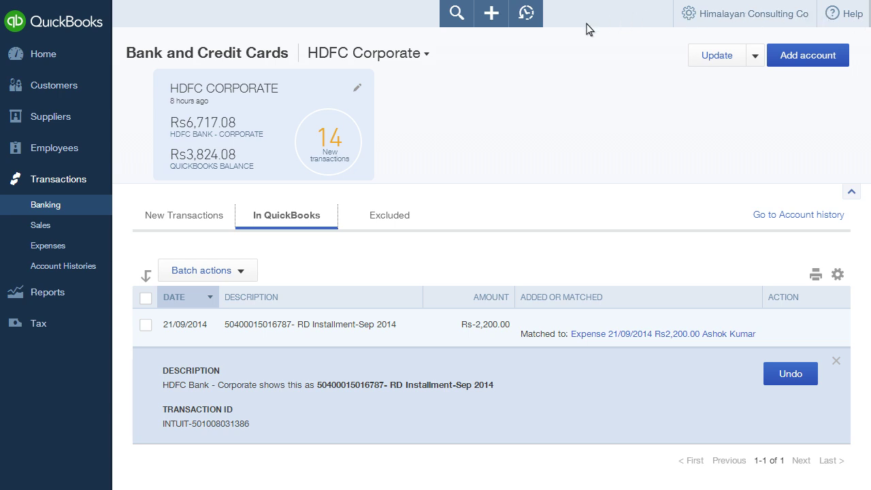
pyautogui.click(230, 224)
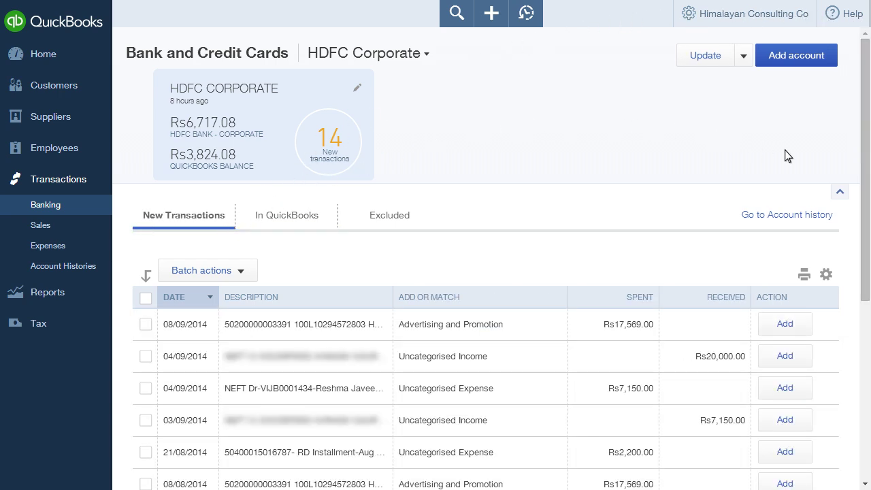
# Split the 04/09/2014 Rs7,150 NEFT, putting Rs5,000 on Advertising and Promotion.
pyautogui.scroll(-3, 790, 232)
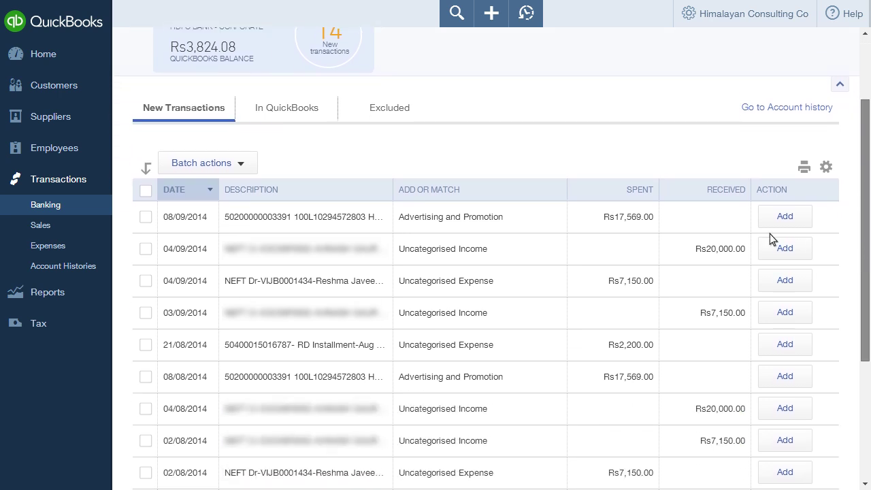
pyautogui.click(544, 294)
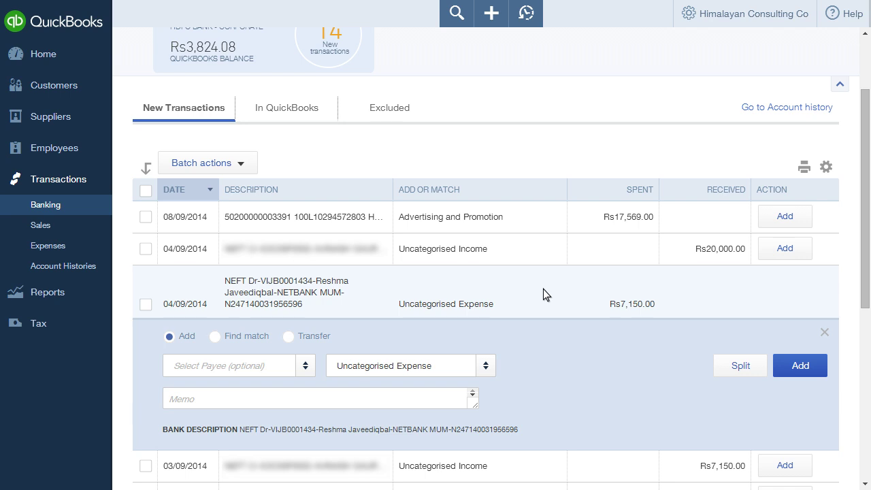
pyautogui.click(741, 367)
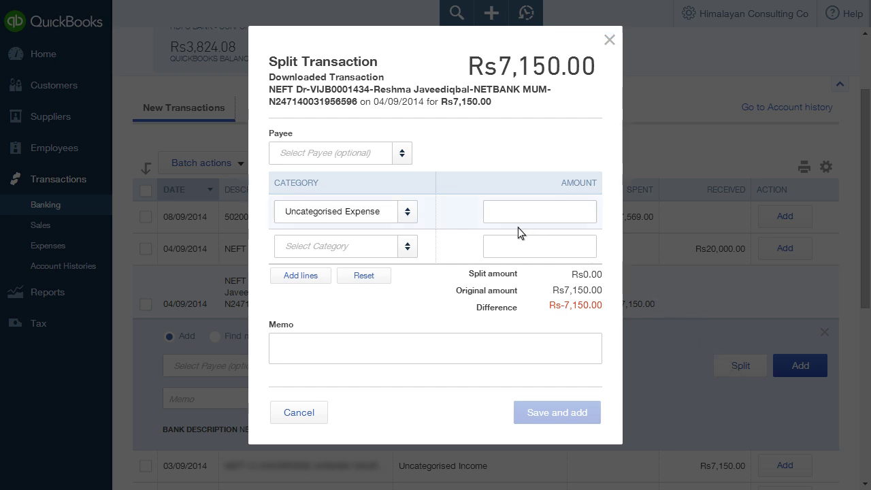
pyautogui.click(408, 213)
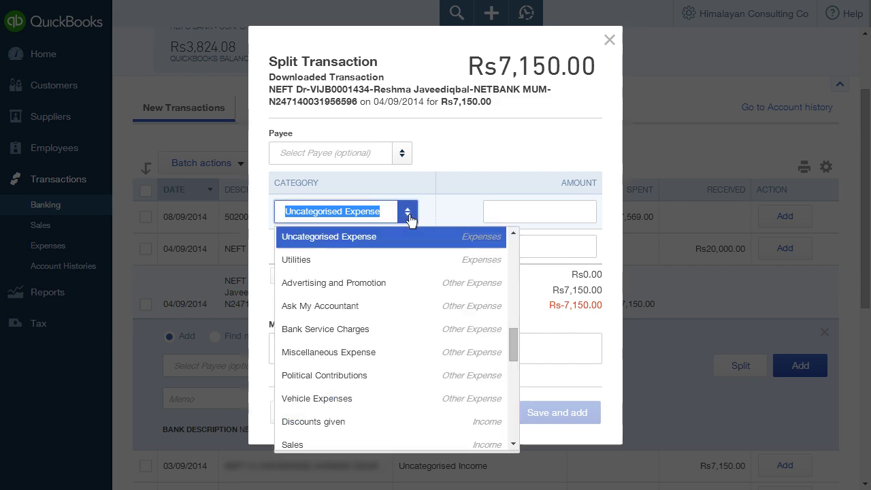
pyautogui.click(411, 284)
pyautogui.write('5000')
pyautogui.press('Tab')
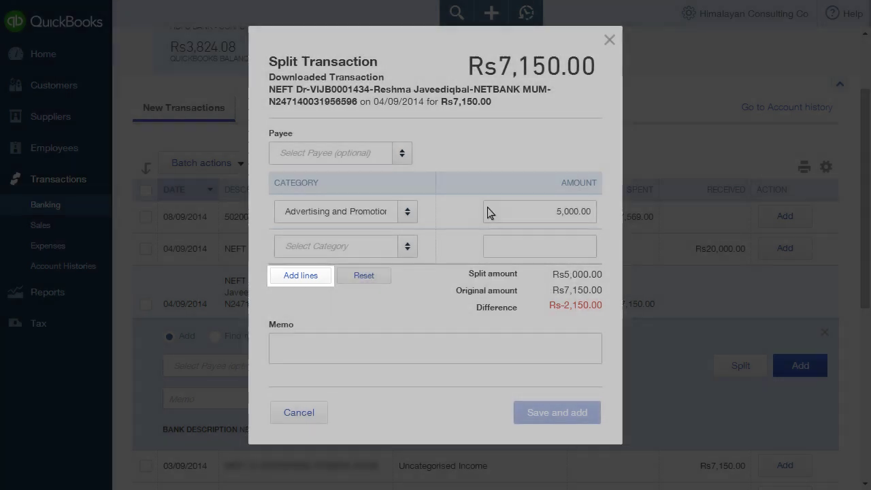
# Assign the remaining Rs2,150 to Equipment rental and save the split payment.
pyautogui.click(410, 248)
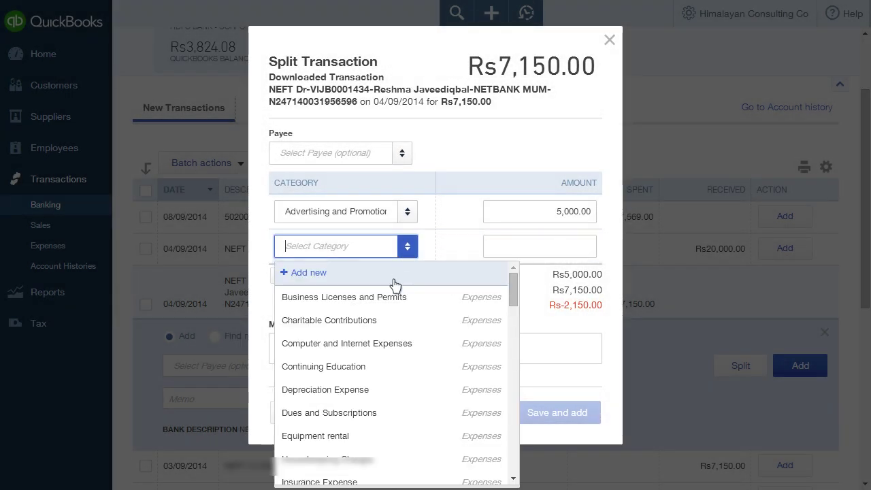
pyautogui.click(408, 440)
pyautogui.click(489, 247)
pyautogui.write('2150')
pyautogui.press('Tab')
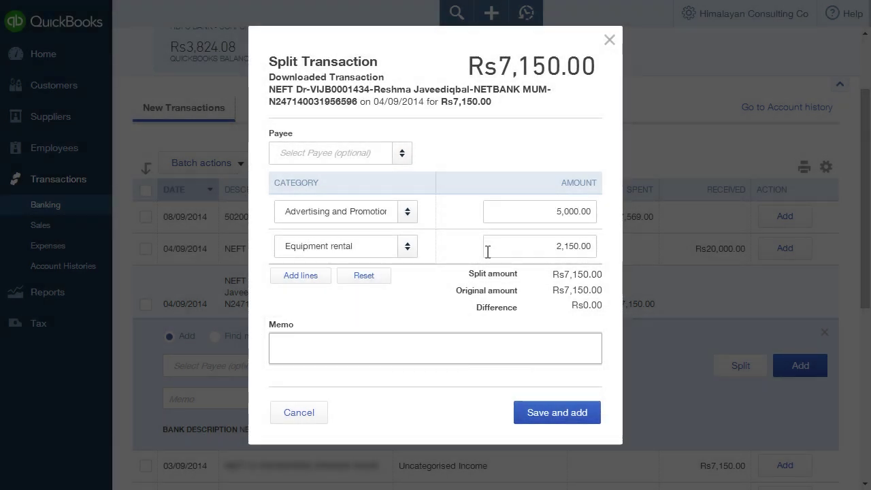
pyautogui.click(500, 350)
pyautogui.click(549, 419)
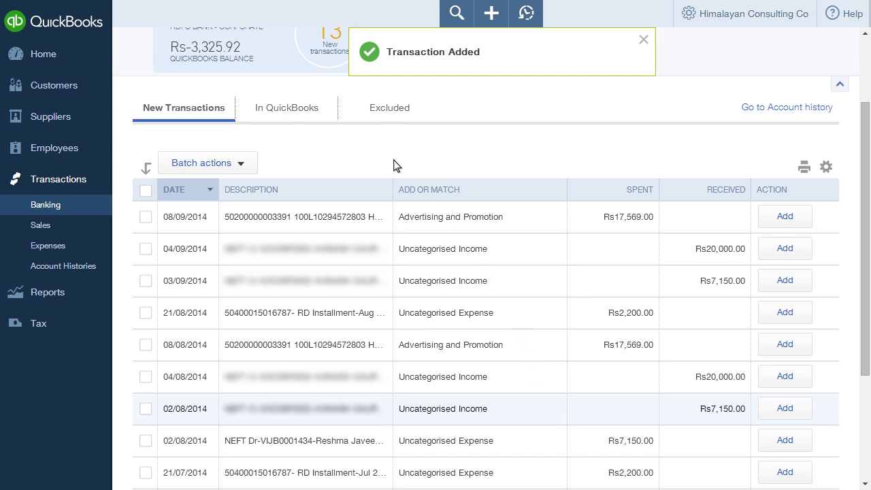
# View the added 04/09/2014 Rs7,150 NEFT split expense in the In QuickBooks tab.
pyautogui.click(325, 120)
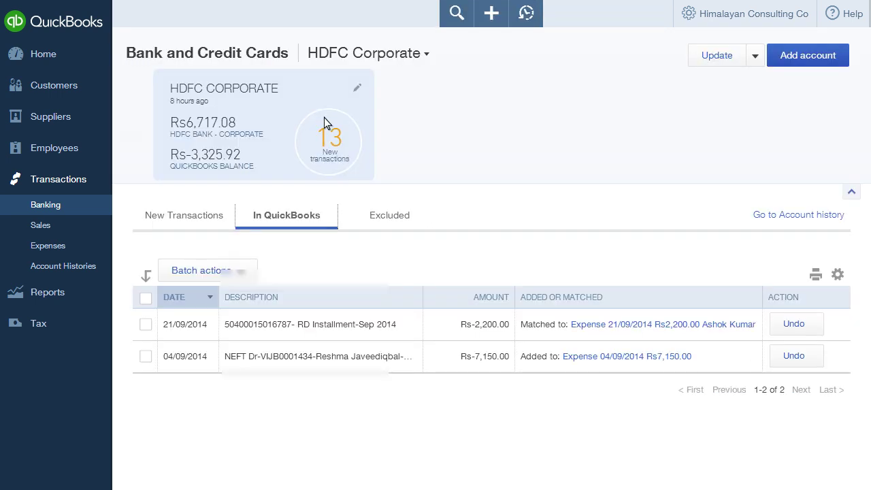
pyautogui.click(722, 357)
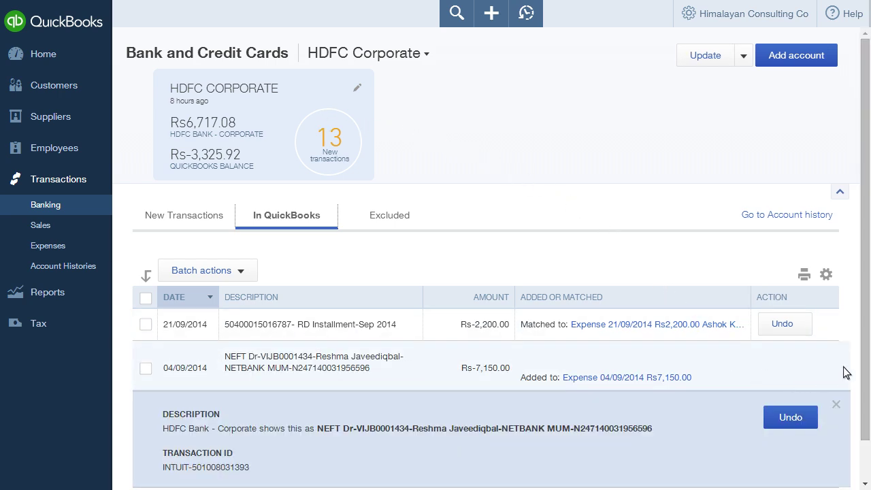
pyautogui.scroll(-1, 864, 389)
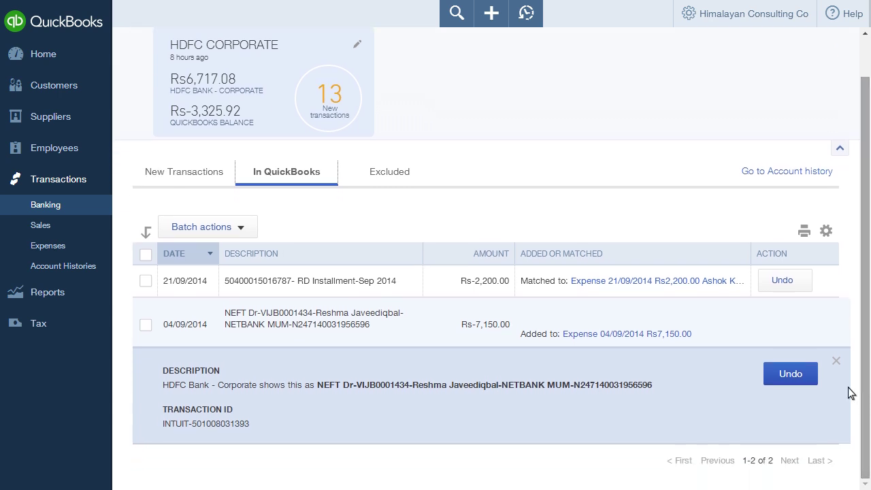
pyautogui.click(643, 335)
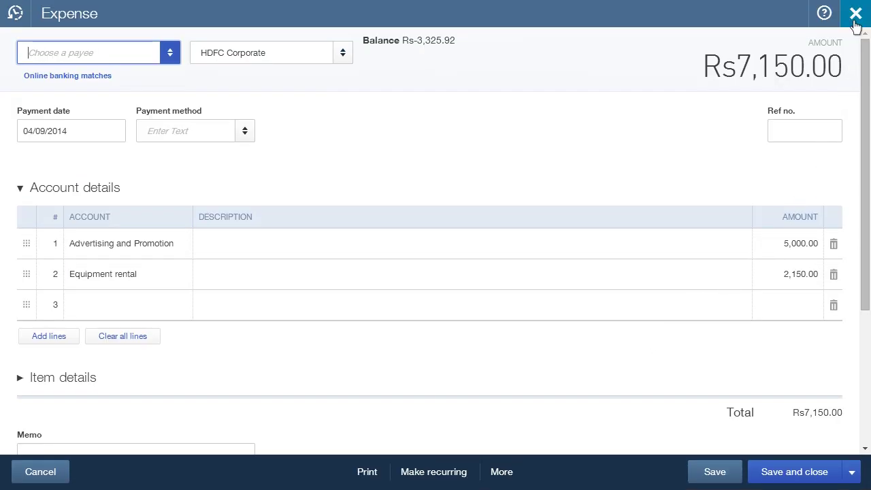
pyautogui.click(856, 15)
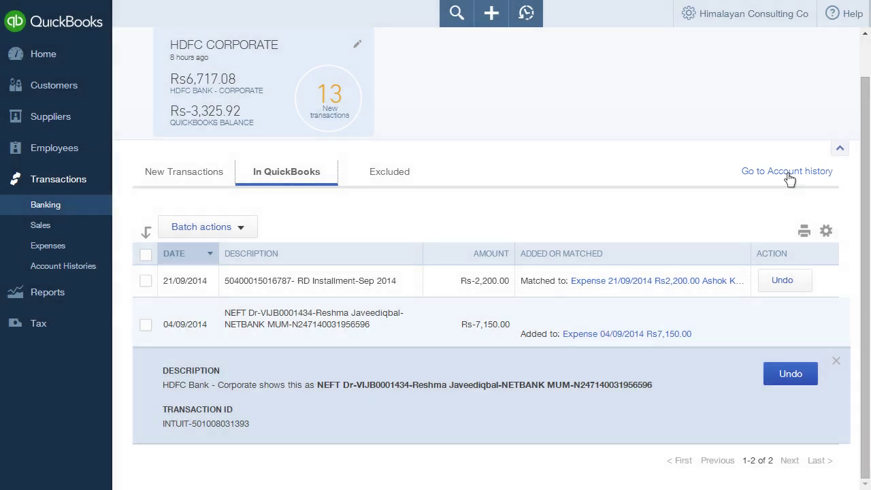
# Open the HDFC Corporate Bank Register via Go to Account history.
pyautogui.click(787, 172)
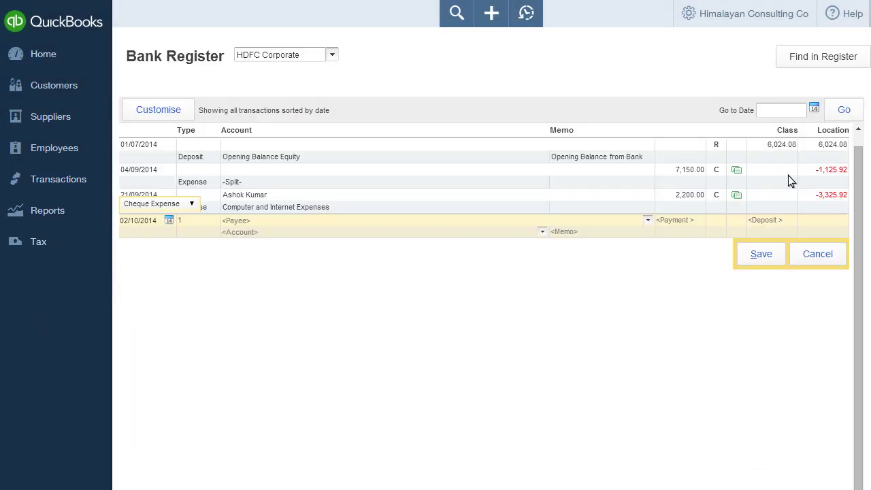